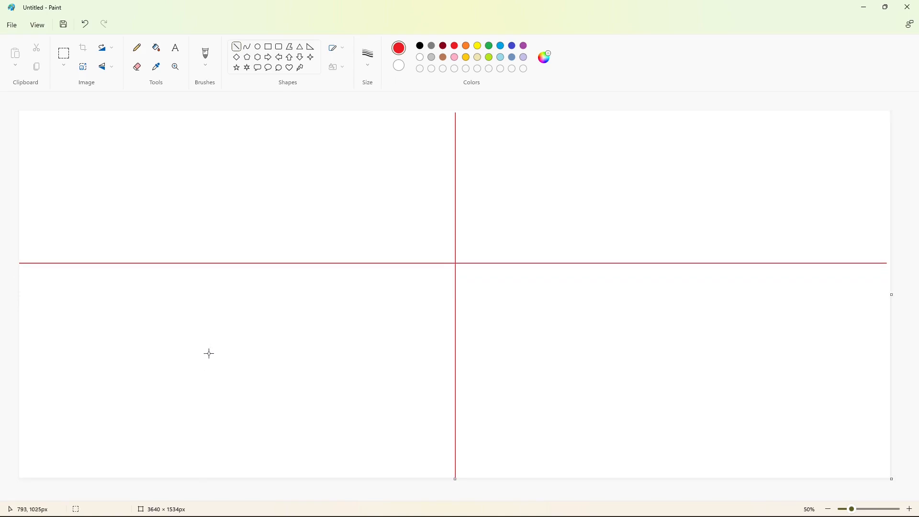
# Draw a thin black curve for the top of the head, arching over the vertical guide and down to the left shoulder.
pyautogui.click(368, 57)
pyautogui.click(375, 125)
pyautogui.click(420, 45)
pyautogui.moveTo(522, 186); pyautogui.dragTo(456, 135)
pyautogui.hotkey('ctrl', 'z')
pyautogui.moveTo(522, 186)
pyautogui.mouseDown()
pyautogui.moveTo(455, 135)
pyautogui.moveTo(488, 139)
pyautogui.moveTo(407, 138)
pyautogui.moveTo(382, 161)
pyautogui.moveTo(361, 205)
pyautogui.mouseUp()
pyautogui.moveTo(393, 153); pyautogui.dragTo(389, 142)
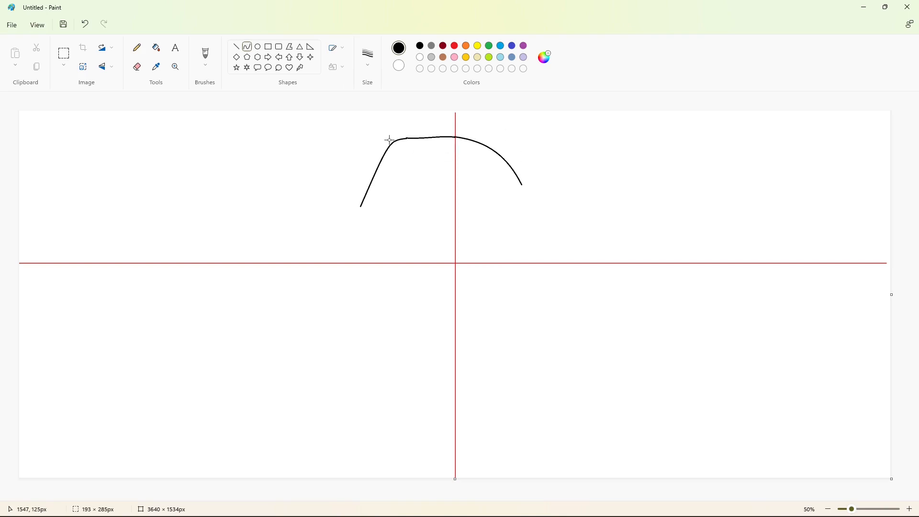
pyautogui.moveTo(370, 182); pyautogui.dragTo(363, 170)
pyautogui.click(553, 166)
# Extend the outline with curves from the left shoulder into the rounded top of the backpack.
pyautogui.moveTo(360, 206); pyautogui.dragTo(346, 220)
pyautogui.moveTo(353, 213); pyautogui.dragTo(359, 215)
pyautogui.click(421, 223)
pyautogui.moveTo(358, 216); pyautogui.dragTo(316, 237)
pyautogui.moveTo(331, 227)
pyautogui.mouseDown()
pyautogui.moveTo(325, 219)
pyautogui.moveTo(315, 278)
pyautogui.mouseUp()
pyautogui.click(362, 251)
# Draw the backpack's outer side down past the horizontal guide and curve its lower corner inward.
pyautogui.moveTo(314, 254)
pyautogui.mouseDown()
pyautogui.moveTo(312, 246)
pyautogui.moveTo(317, 358)
pyautogui.mouseUp()
pyautogui.click(353, 253)
pyautogui.moveTo(316, 306); pyautogui.dragTo(315, 307)
pyautogui.click(365, 339)
pyautogui.moveTo(318, 359); pyautogui.dragTo(352, 380)
pyautogui.moveTo(337, 376)
pyautogui.mouseDown()
pyautogui.moveTo(329, 378)
pyautogui.moveTo(346, 378)
pyautogui.moveTo(332, 379)
pyautogui.mouseUp()
pyautogui.click(410, 384)
pyautogui.click(333, 380)
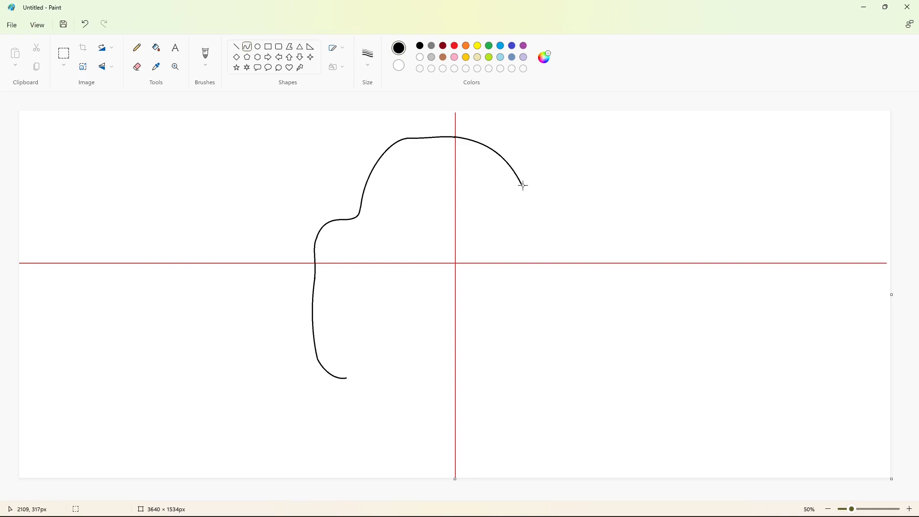
# Continue the head outline with a bulge around the visor side and a curve down the body's right side.
pyautogui.moveTo(534, 209); pyautogui.dragTo(544, 249)
pyautogui.moveTo(532, 207); pyautogui.dragTo(548, 214)
pyautogui.click(565, 218)
pyautogui.moveTo(544, 248)
pyautogui.mouseDown()
pyautogui.moveTo(534, 275)
pyautogui.moveTo(578, 263)
pyautogui.moveTo(534, 268)
pyautogui.mouseUp()
pyautogui.click(565, 287)
pyautogui.moveTo(583, 248)
pyautogui.mouseDown()
pyautogui.moveTo(554, 279)
pyautogui.moveTo(526, 395)
pyautogui.mouseUp()
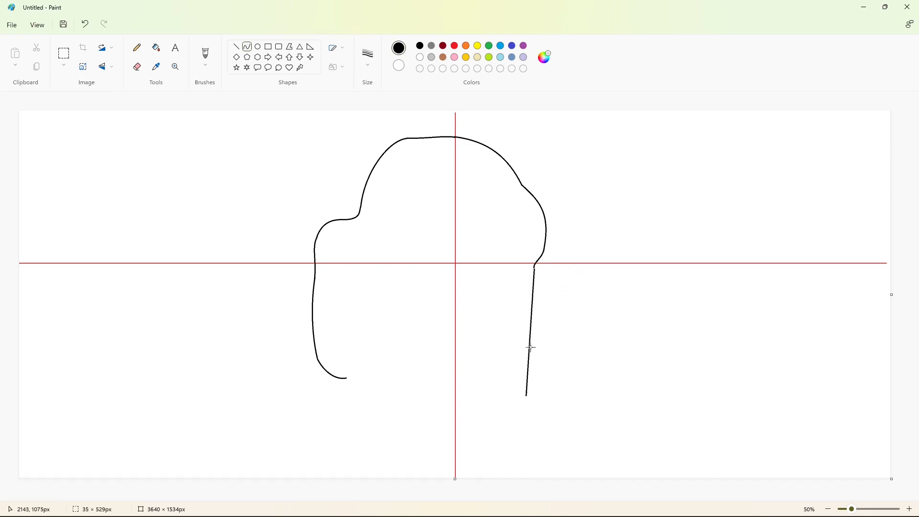
pyautogui.moveTo(532, 307); pyautogui.dragTo(540, 302)
pyautogui.click(584, 344)
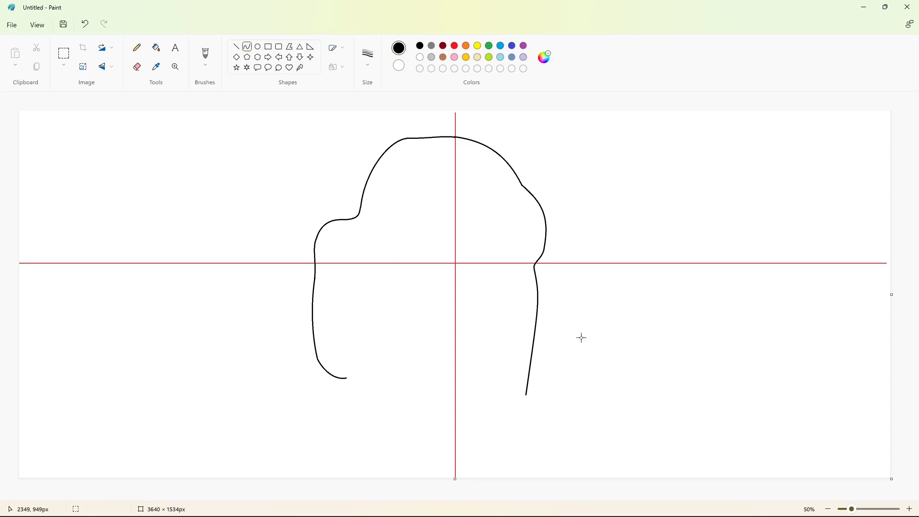
# Draw a closed, elongated inner outline inside the backpack with rounded ends.
pyautogui.moveTo(358, 238)
pyautogui.mouseDown()
pyautogui.moveTo(383, 338)
pyautogui.moveTo(359, 343)
pyautogui.moveTo(359, 355)
pyautogui.mouseUp()
pyautogui.moveTo(346, 283)
pyautogui.mouseDown()
pyautogui.moveTo(354, 295)
pyautogui.moveTo(339, 232)
pyautogui.moveTo(367, 241)
pyautogui.moveTo(334, 262)
pyautogui.moveTo(335, 349)
pyautogui.moveTo(322, 333)
pyautogui.moveTo(336, 357)
pyautogui.moveTo(356, 364)
pyautogui.moveTo(360, 352)
pyautogui.mouseUp()
pyautogui.click(236, 46)
pyautogui.click(368, 55)
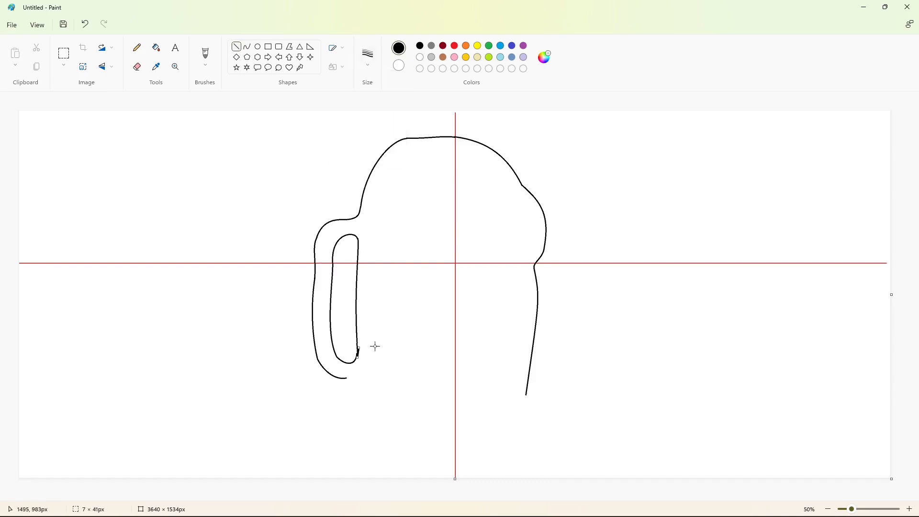
pyautogui.hotkey('ctrl', 'z')
pyautogui.moveTo(357, 366); pyautogui.dragTo(358, 355)
pyautogui.hotkey('ctrl', 'z')
pyautogui.moveTo(342, 358); pyautogui.dragTo(341, 365)
pyautogui.moveTo(356, 362); pyautogui.dragTo(358, 368)
pyautogui.click(393, 357)
# Draw the inner body contour parallel to the head outline and down the left side to the leg.
pyautogui.moveTo(493, 179)
pyautogui.mouseDown()
pyautogui.moveTo(431, 154)
pyautogui.moveTo(455, 150)
pyautogui.moveTo(422, 152)
pyautogui.moveTo(383, 189)
pyautogui.moveTo(411, 150)
pyautogui.moveTo(387, 166)
pyautogui.mouseUp()
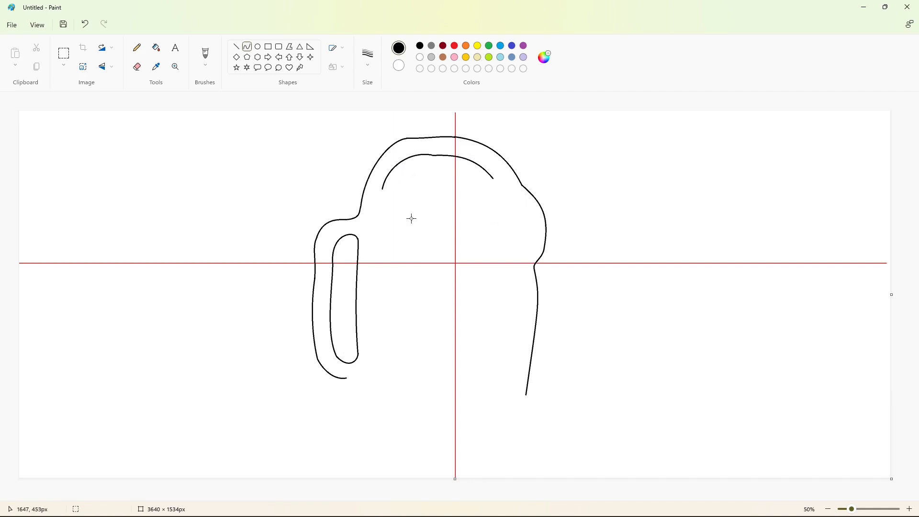
pyautogui.moveTo(373, 228); pyautogui.dragTo(365, 354)
pyautogui.click(554, 370)
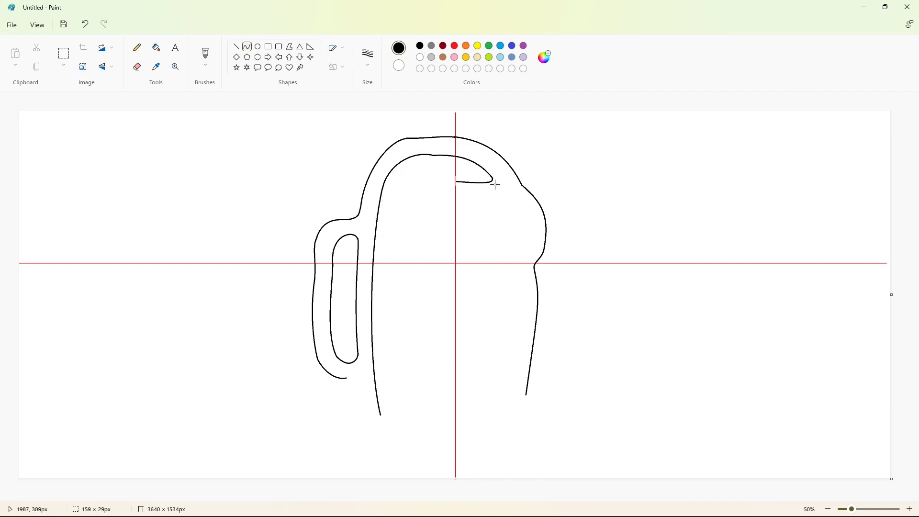
# Draw the outer frame curve around the visor, from the inner head contour to the body's right side.
pyautogui.click(478, 208)
pyautogui.moveTo(453, 181); pyautogui.dragTo(412, 236)
pyautogui.moveTo(433, 207); pyautogui.dragTo(404, 184)
pyautogui.click(507, 249)
pyautogui.moveTo(411, 236); pyautogui.dragTo(507, 271)
pyautogui.moveTo(431, 255); pyautogui.dragTo(443, 292)
pyautogui.click(555, 272)
# Draw the inner contour down the body's right side to the rounded corner of the right foot.
pyautogui.moveTo(514, 269); pyautogui.dragTo(507, 381)
pyautogui.moveTo(513, 327); pyautogui.dragTo(520, 322)
pyautogui.click(557, 347)
pyautogui.click(508, 384)
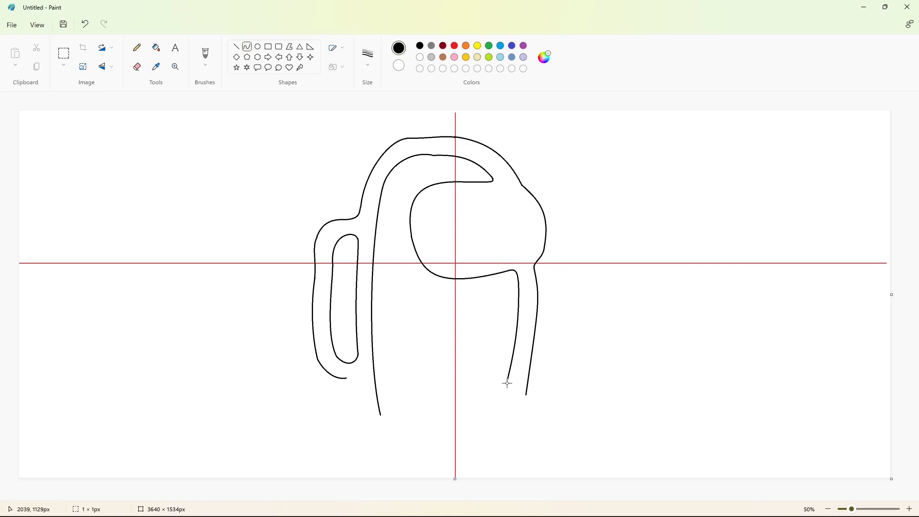
pyautogui.moveTo(500, 410); pyautogui.dragTo(498, 412)
pyautogui.moveTo(502, 407); pyautogui.dragTo(506, 406)
# Draw the closed oval visor inside the visor frame using connected curves.
pyautogui.moveTo(530, 222); pyautogui.dragTo(436, 202)
pyautogui.moveTo(502, 213)
pyautogui.mouseDown()
pyautogui.moveTo(472, 195)
pyautogui.moveTo(488, 185)
pyautogui.mouseUp()
pyautogui.click(595, 228)
pyautogui.moveTo(438, 203)
pyautogui.mouseDown()
pyautogui.moveTo(442, 254)
pyautogui.moveTo(417, 234)
pyautogui.moveTo(443, 254)
pyautogui.moveTo(498, 259)
pyautogui.mouseUp()
pyautogui.moveTo(469, 257); pyautogui.dragTo(472, 264)
pyautogui.click(549, 259)
pyautogui.moveTo(472, 264)
pyautogui.mouseDown()
pyautogui.moveTo(530, 223)
pyautogui.moveTo(537, 237)
pyautogui.mouseUp()
pyautogui.click(570, 248)
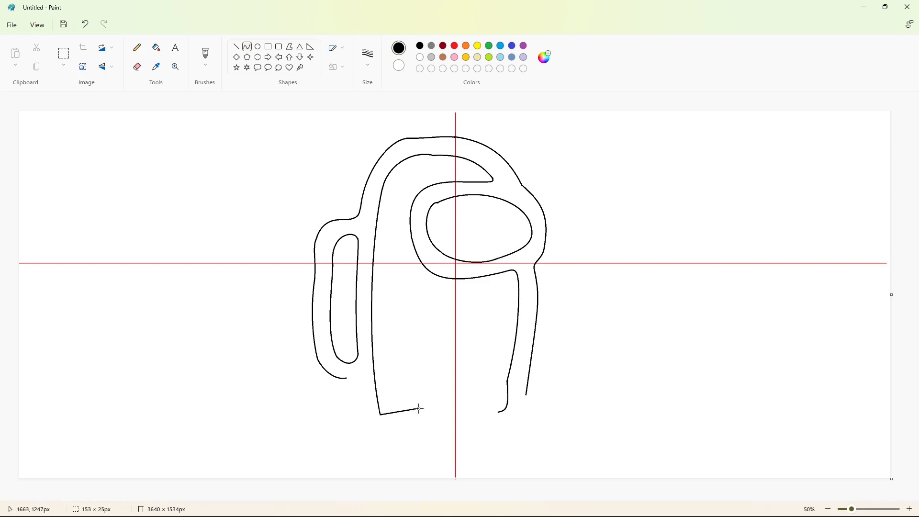
# Draw the inner contours of the left foot, the crotch and the right foot to close the body shape.
pyautogui.moveTo(418, 408); pyautogui.dragTo(424, 408)
pyautogui.moveTo(402, 414)
pyautogui.mouseDown()
pyautogui.moveTo(385, 427)
pyautogui.moveTo(441, 364)
pyautogui.mouseUp()
pyautogui.click(415, 430)
pyautogui.click(430, 418)
pyautogui.moveTo(432, 378)
pyautogui.mouseDown()
pyautogui.moveTo(427, 363)
pyautogui.moveTo(497, 365)
pyautogui.moveTo(470, 387)
pyautogui.mouseUp()
pyautogui.moveTo(482, 376)
pyautogui.mouseDown()
pyautogui.moveTo(490, 377)
pyautogui.moveTo(477, 372)
pyautogui.mouseUp()
pyautogui.moveTo(488, 410); pyautogui.dragTo(499, 412)
pyautogui.moveTo(484, 403); pyautogui.dragTo(475, 409)
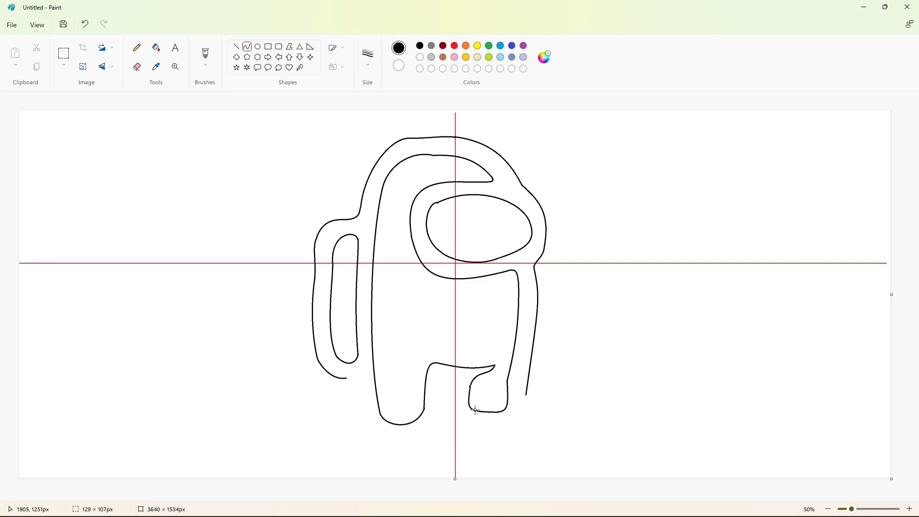
pyautogui.click(537, 387)
# Draw the outer outline of the left leg and foot, starting from the backpack's lower corner.
pyautogui.moveTo(356, 382); pyautogui.dragTo(376, 427)
pyautogui.hotkey('ctrl', 'z')
pyautogui.moveTo(361, 397)
pyautogui.mouseDown()
pyautogui.moveTo(388, 439)
pyautogui.moveTo(362, 428)
pyautogui.mouseUp()
pyautogui.moveTo(369, 425)
pyautogui.mouseDown()
pyautogui.moveTo(366, 432)
pyautogui.moveTo(389, 438)
pyautogui.moveTo(428, 418)
pyautogui.moveTo(446, 392)
pyautogui.mouseUp()
pyautogui.click(468, 441)
pyautogui.moveTo(408, 423); pyautogui.dragTo(423, 441)
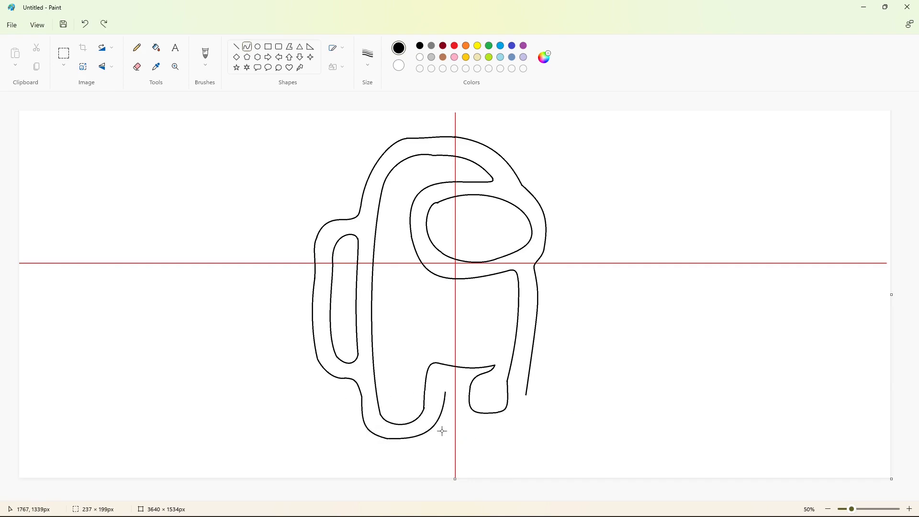
pyautogui.click(441, 433)
pyautogui.click(503, 434)
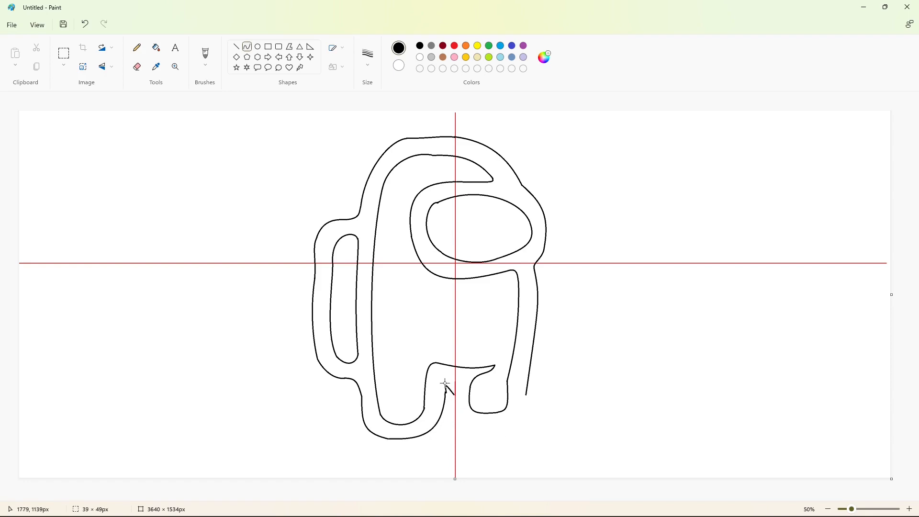
# Round off the gap between the legs and close the outer outline around the right foot.
pyautogui.click(453, 378)
pyautogui.click(498, 385)
pyautogui.moveTo(453, 395)
pyautogui.mouseDown()
pyautogui.moveTo(469, 425)
pyautogui.moveTo(456, 416)
pyautogui.moveTo(526, 396)
pyautogui.moveTo(511, 430)
pyautogui.mouseUp()
pyautogui.click(458, 420)
pyautogui.click(492, 416)
pyautogui.hotkey('ctrl', 'z')
pyautogui.click(525, 418)
pyautogui.click(573, 417)
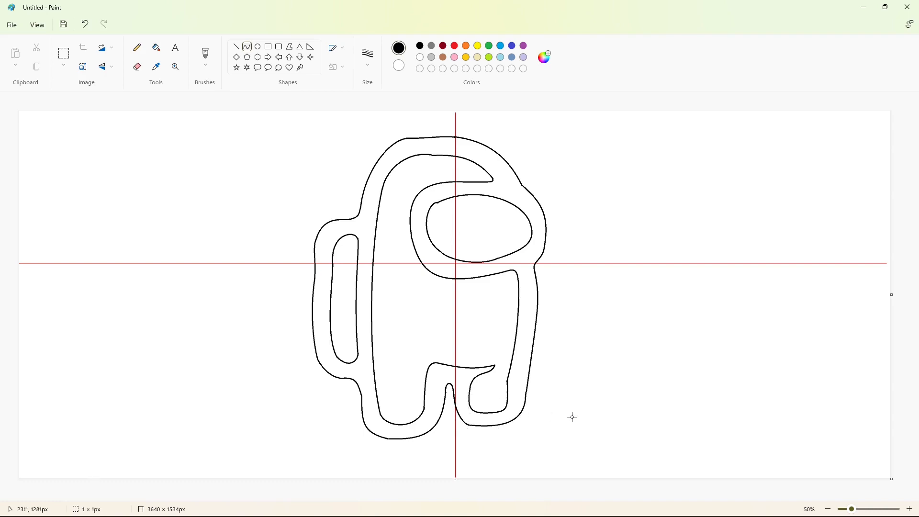
# Fill the background, the lower body, the left part of the outline band and the backpack's upper section with red.
pyautogui.click(156, 48)
pyautogui.click(435, 193)
pyautogui.hotkey('ctrl', 'z')
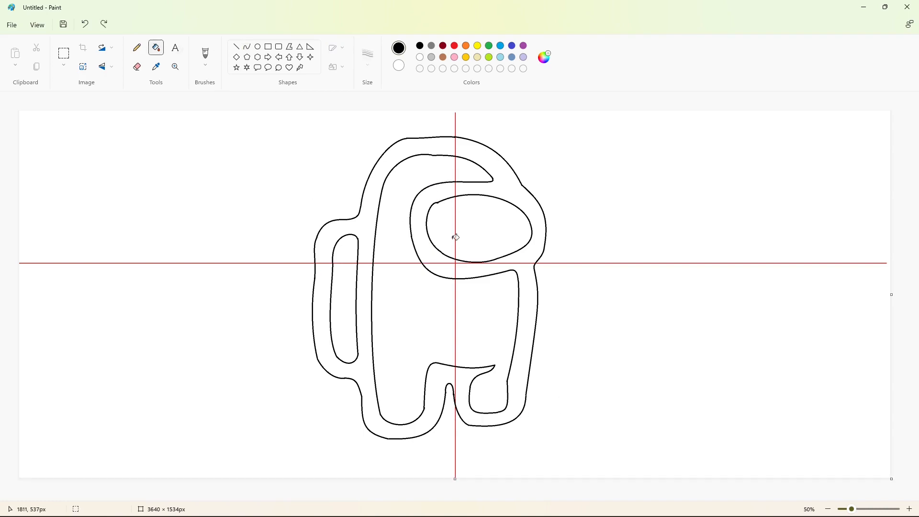
pyautogui.click(454, 45)
pyautogui.click(332, 200)
pyautogui.click(403, 316)
pyautogui.click(365, 306)
pyautogui.click(366, 239)
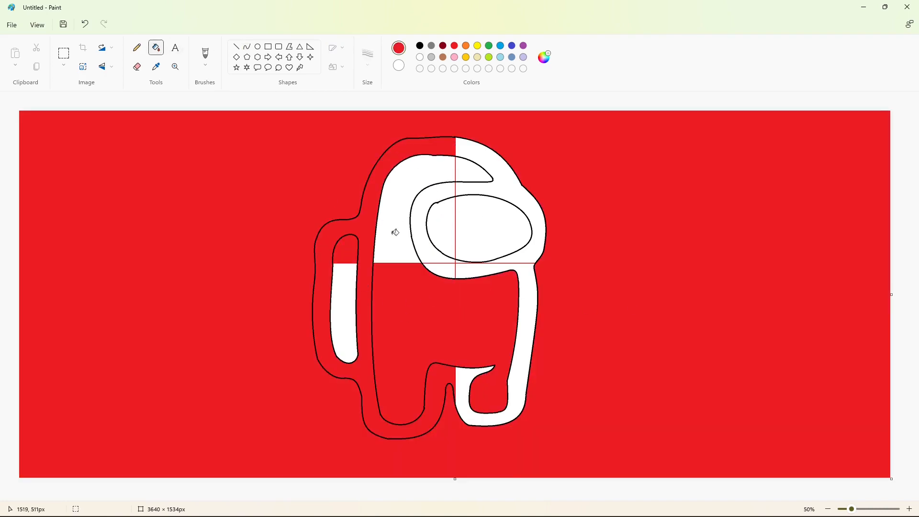
# Fill the remaining white sections of the upper body, visor and outline band with red to absorb the guide lines.
pyautogui.click(394, 232)
pyautogui.click(430, 248)
pyautogui.click(474, 245)
pyautogui.click(500, 269)
pyautogui.click(533, 211)
pyautogui.click(471, 170)
# Fill the background and figure interior with white, and the band between the inner and outer contours with black.
pyautogui.click(420, 57)
pyautogui.click(550, 163)
pyautogui.click(460, 307)
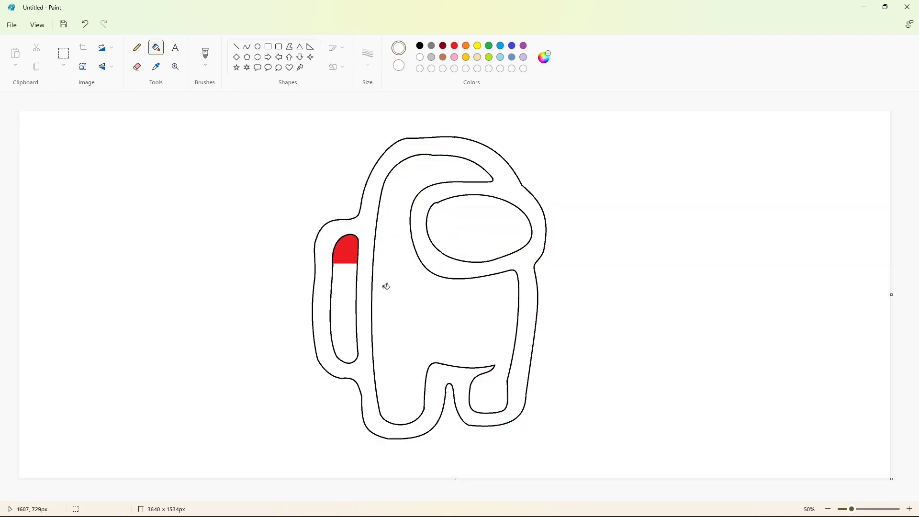
pyautogui.click(346, 250)
pyautogui.click(420, 46)
pyautogui.click(493, 192)
# Draw a wide, flat purple ellipse under the feet as a ground shadow and fill it with purple.
pyautogui.click(247, 47)
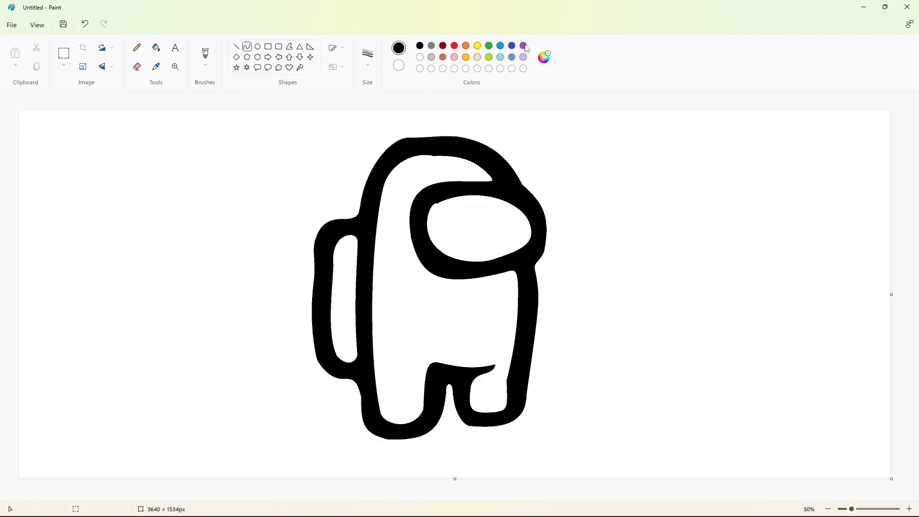
pyautogui.click(524, 47)
pyautogui.moveTo(328, 417); pyautogui.dragTo(512, 457)
pyautogui.hotkey('ctrl', 'z')
pyautogui.click(258, 47)
pyautogui.moveTo(339, 415); pyautogui.dragTo(549, 454)
pyautogui.moveTo(476, 443); pyautogui.dragTo(444, 450)
pyautogui.moveTo(549, 429); pyautogui.dragTo(546, 430)
pyautogui.moveTo(339, 430); pyautogui.dragTo(334, 430)
pyautogui.moveTo(440, 450); pyautogui.dragTo(440, 452)
pyautogui.click(655, 434)
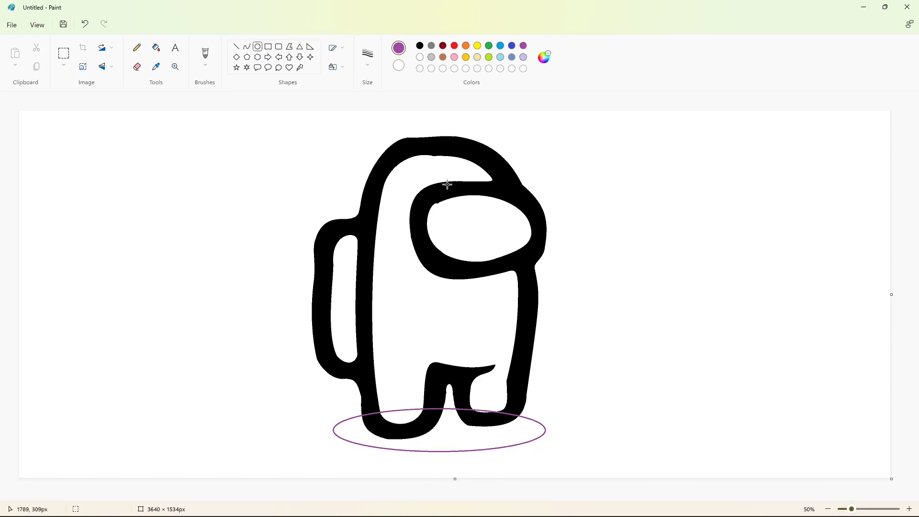
pyautogui.click(156, 48)
pyautogui.click(450, 417)
# Draw a short purple shading curve across the upper part of the backpack.
pyautogui.click(247, 47)
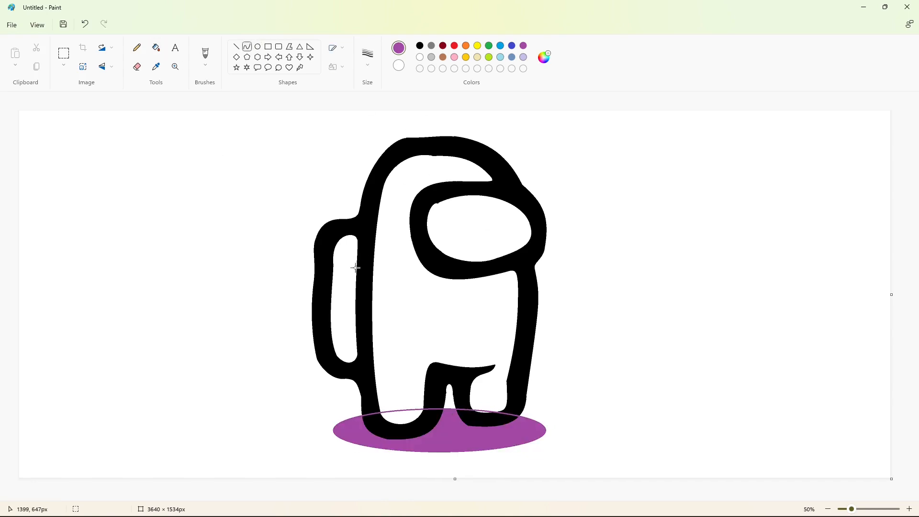
pyautogui.moveTo(357, 254); pyautogui.dragTo(332, 260)
pyautogui.click(389, 269)
pyautogui.hotkey('ctrl', 'z')
# Draw a purple shading curve across the visor, from its upper left edge to its right edge.
pyautogui.moveTo(437, 203)
pyautogui.mouseDown()
pyautogui.moveTo(460, 238)
pyautogui.moveTo(446, 225)
pyautogui.moveTo(530, 223)
pyautogui.moveTo(528, 238)
pyautogui.mouseUp()
pyautogui.click(443, 231)
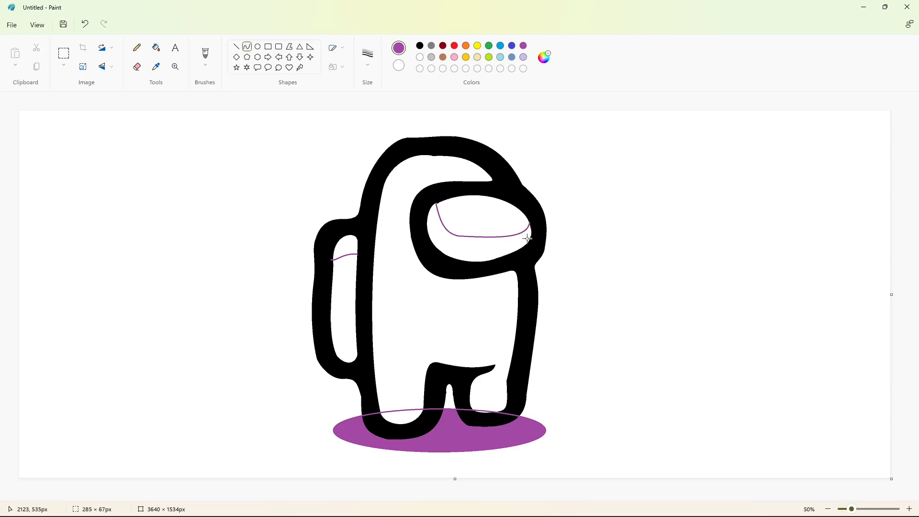
pyautogui.click(480, 237)
# Draw a small closed purple highlight shape inside the upper part of the visor.
pyautogui.moveTo(466, 201)
pyautogui.mouseDown()
pyautogui.moveTo(478, 220)
pyautogui.moveTo(461, 206)
pyautogui.moveTo(464, 218)
pyautogui.moveTo(515, 217)
pyautogui.moveTo(466, 202)
pyautogui.moveTo(518, 207)
pyautogui.mouseUp()
pyautogui.hotkey('ctrl', 'z')
pyautogui.moveTo(505, 201)
pyautogui.mouseDown()
pyautogui.moveTo(496, 195)
pyautogui.moveTo(515, 215)
pyautogui.moveTo(472, 195)
pyautogui.mouseUp()
pyautogui.click(583, 229)
pyautogui.hotkey('ctrl', 'z')
pyautogui.hotkey('ctrl', 'z')
pyautogui.moveTo(509, 200); pyautogui.dragTo(518, 206)
pyautogui.click(561, 209)
# Draw a purple shading curve along the left inside of the body, from the head down to the lower torso.
pyautogui.moveTo(397, 201)
pyautogui.mouseDown()
pyautogui.moveTo(381, 268)
pyautogui.moveTo(387, 205)
pyautogui.moveTo(399, 286)
pyautogui.moveTo(423, 336)
pyautogui.mouseUp()
pyautogui.hotkey('ctrl', 'z')
pyautogui.moveTo(392, 232); pyautogui.dragTo(385, 254)
pyautogui.moveTo(403, 316)
pyautogui.mouseDown()
pyautogui.moveTo(394, 334)
pyautogui.moveTo(519, 277)
pyautogui.mouseUp()
pyautogui.click(487, 328)
pyautogui.moveTo(503, 318)
pyautogui.mouseDown()
pyautogui.moveTo(499, 347)
pyautogui.moveTo(507, 343)
pyautogui.mouseUp()
pyautogui.hotkey('ctrl', 'z')
pyautogui.click(439, 336)
# Continue the purple shading curve across the lower torso and up to the body's right edge.
pyautogui.moveTo(422, 336)
pyautogui.mouseDown()
pyautogui.moveTo(514, 338)
pyautogui.moveTo(479, 331)
pyautogui.moveTo(520, 276)
pyautogui.mouseUp()
pyautogui.click(450, 340)
pyautogui.click(176, 67)
pyautogui.click(470, 322)
pyautogui.click(247, 46)
pyautogui.click(828, 509)
pyautogui.hotkey('ctrl', 'z')
pyautogui.moveTo(505, 322)
pyautogui.mouseDown()
pyautogui.moveTo(503, 339)
pyautogui.moveTo(489, 317)
pyautogui.moveTo(464, 341)
pyautogui.moveTo(517, 277)
pyautogui.mouseUp()
pyautogui.hotkey('ctrl', 'z')
pyautogui.moveTo(478, 329); pyautogui.dragTo(504, 340)
pyautogui.click(578, 345)
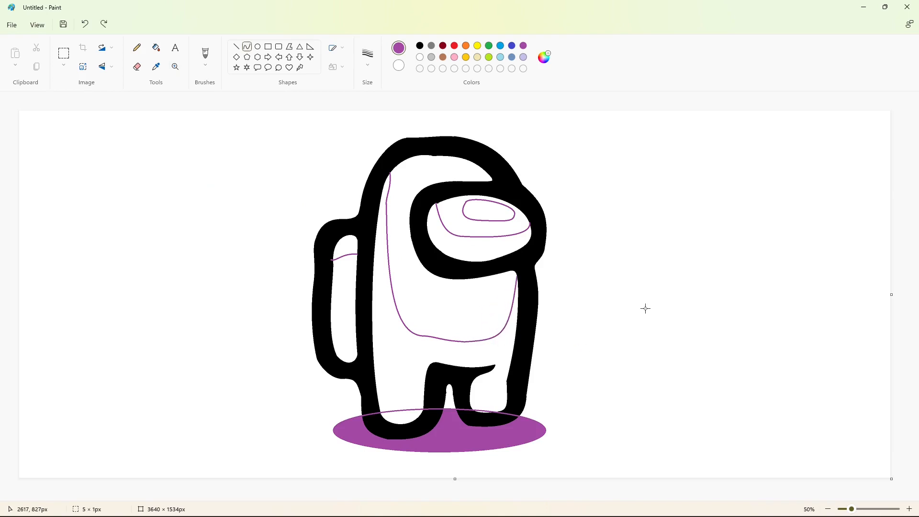
# Fill the upper visor area around the highlight shape with purple.
pyautogui.click(156, 48)
pyautogui.click(462, 218)
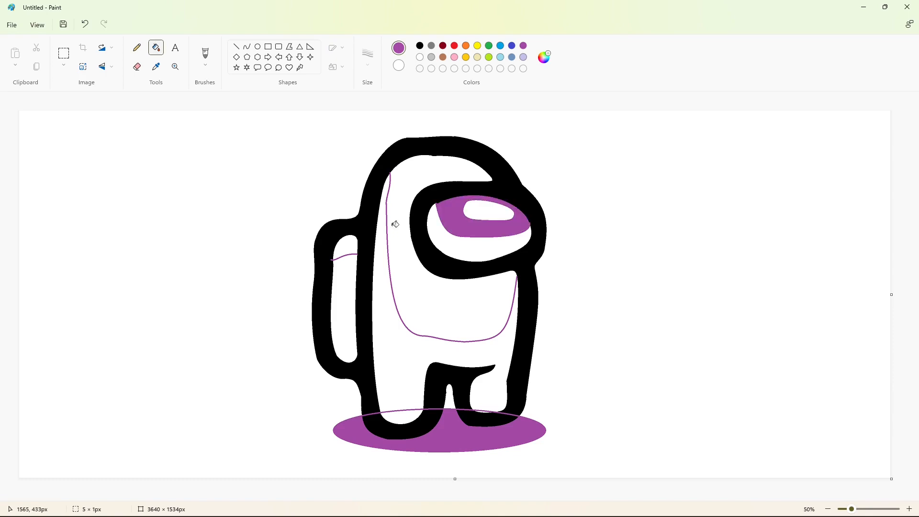
pyautogui.click(396, 329)
pyautogui.click(346, 271)
pyautogui.hotkey('ctrl', 'z')
pyautogui.hotkey('ctrl', 'z')
# Fill the upper body area inside the shading curve and the lower part of the backpack with purple.
pyautogui.click(459, 319)
pyautogui.click(347, 275)
# Paint black over the purple shadow line where it crosses the black outlines of the feet.
pyautogui.click(909, 509)
pyautogui.moveTo(400, 497); pyautogui.dragTo(603, 487)
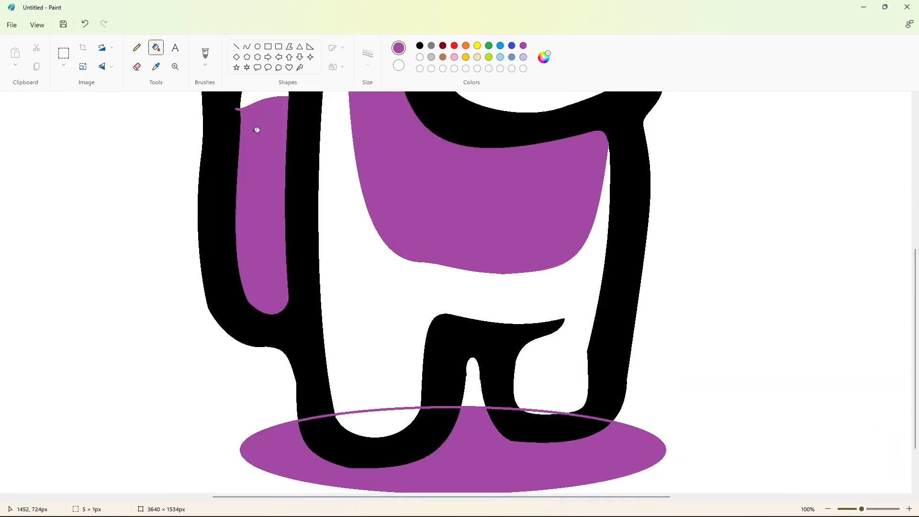
pyautogui.click(236, 47)
pyautogui.click(368, 57)
pyautogui.click(386, 103)
pyautogui.click(420, 46)
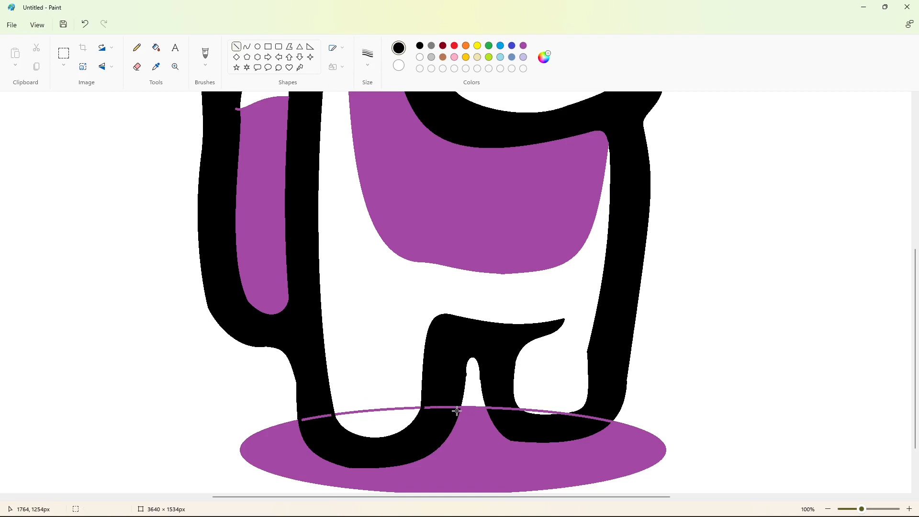
pyautogui.moveTo(517, 409); pyautogui.dragTo(574, 412)
pyautogui.click(156, 48)
pyautogui.click(327, 416)
pyautogui.click(443, 407)
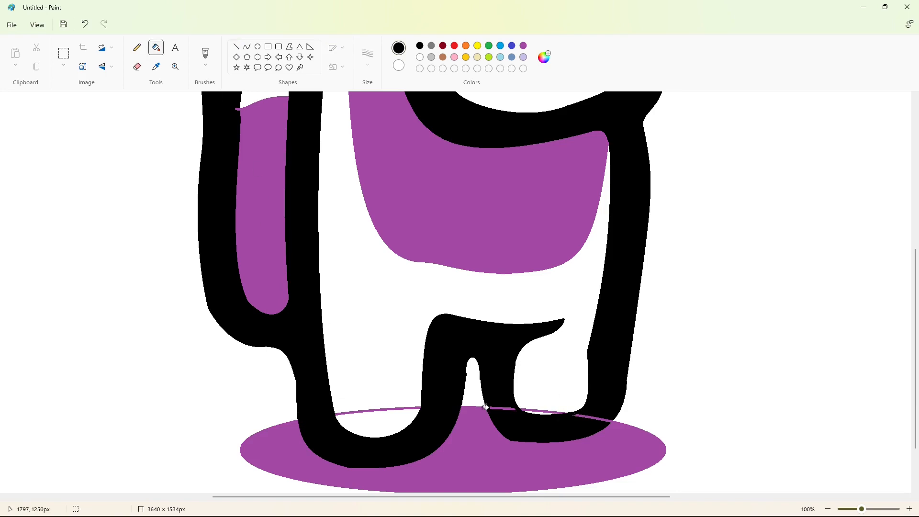
# Recolour the rest of the shadow line white inside both legs and black on the right foot's outline.
pyautogui.click(461, 66)
pyautogui.click(378, 411)
pyautogui.click(546, 411)
pyautogui.click(236, 47)
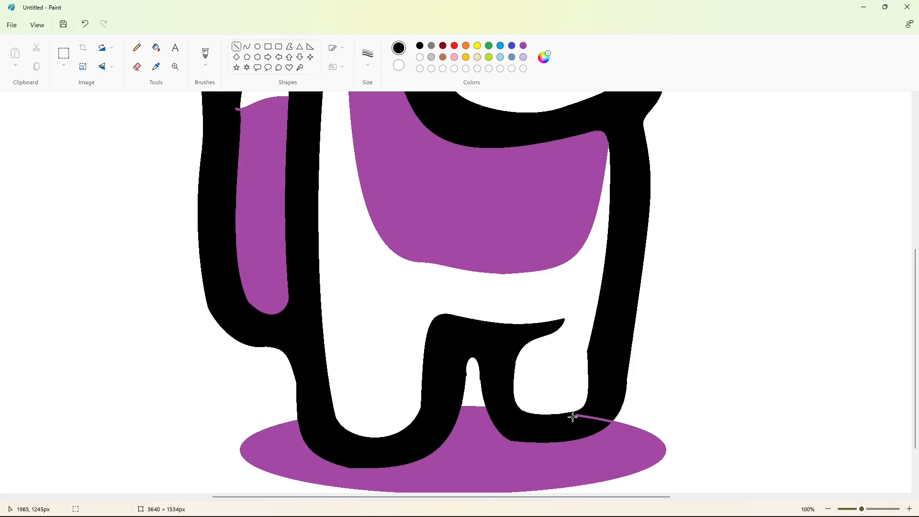
pyautogui.click(157, 48)
pyautogui.click(593, 418)
# Cover the purple curve ends that overlap the black outline at the head, visor edges and backpack with short black lines.
pyautogui.scroll(5, 649, 395)
pyautogui.click(236, 47)
pyautogui.moveTo(351, 238); pyautogui.dragTo(357, 229)
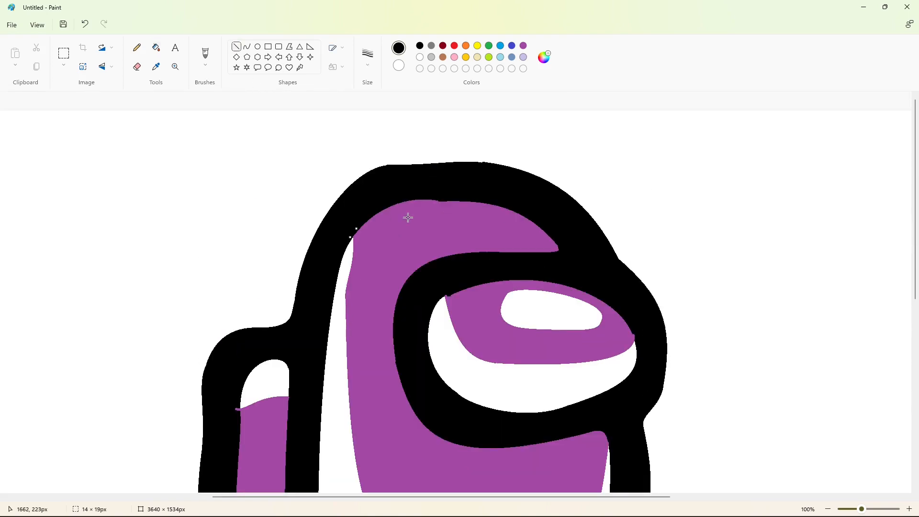
pyautogui.moveTo(450, 295); pyautogui.dragTo(440, 294)
pyautogui.scroll(-3, 444, 292)
pyautogui.moveTo(642, 245); pyautogui.dragTo(638, 229)
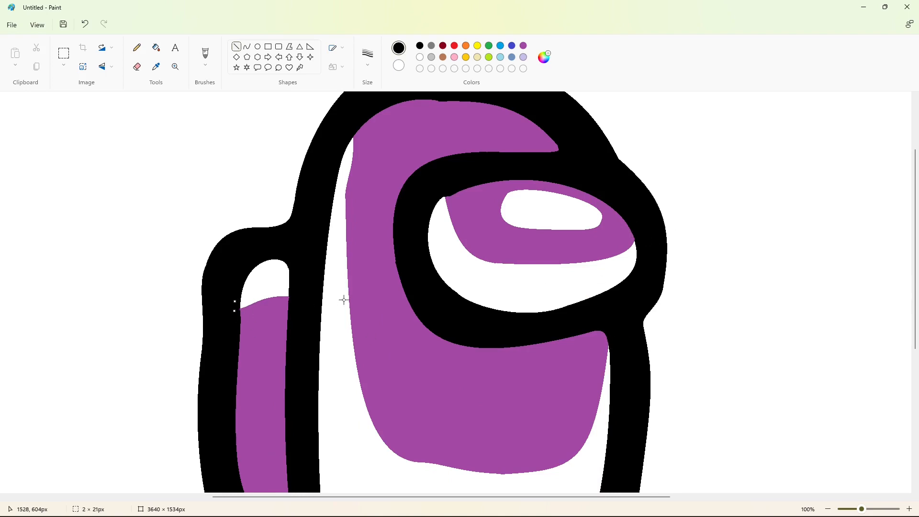
pyautogui.scroll(-4, 720, 429)
pyautogui.scroll(-2, 491, 169)
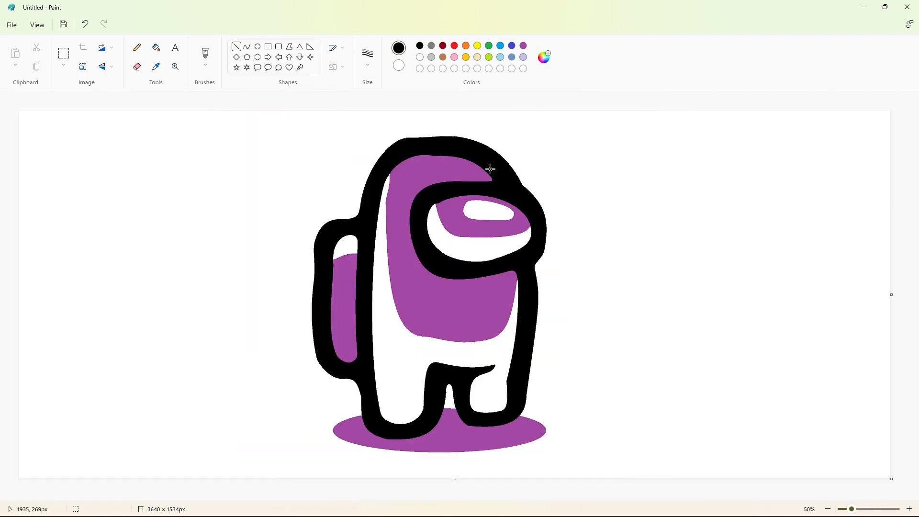
# Create a dark purple custom colour, starting from red.
pyautogui.click(454, 46)
pyautogui.click(543, 57)
pyautogui.moveTo(443, 169)
pyautogui.mouseDown()
pyautogui.moveTo(435, 172)
pyautogui.moveTo(442, 188)
pyautogui.moveTo(443, 172)
pyautogui.moveTo(432, 166)
pyautogui.moveTo(438, 183)
pyautogui.moveTo(432, 173)
pyautogui.mouseUp()
pyautogui.moveTo(493, 163); pyautogui.dragTo(493, 256)
pyautogui.click(402, 380)
# Create the dark gray custom colour #1F1F1F.
pyautogui.click(431, 47)
pyautogui.click(543, 57)
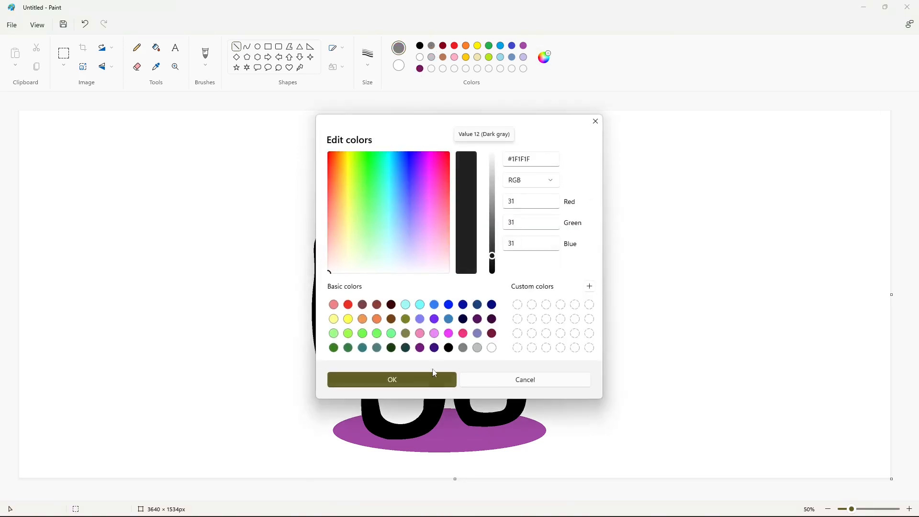
pyautogui.click(430, 377)
# Create a dark blue custom colour, starting from the light blue swatch.
pyautogui.click(500, 57)
pyautogui.click(544, 58)
pyautogui.moveTo(494, 201)
pyautogui.mouseDown()
pyautogui.moveTo(494, 211)
pyautogui.moveTo(501, 187)
pyautogui.moveTo(493, 216)
pyautogui.mouseUp()
pyautogui.click(392, 222)
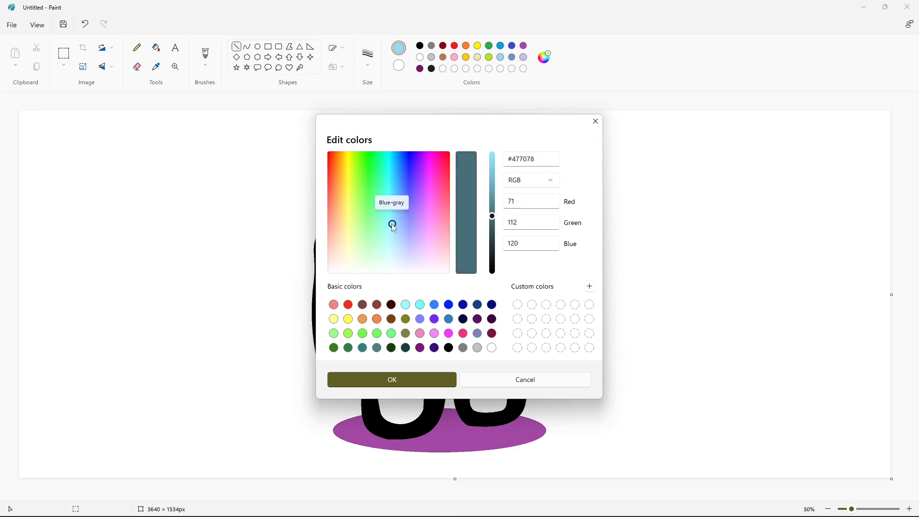
pyautogui.click(403, 217)
pyautogui.moveTo(403, 217)
pyautogui.mouseDown()
pyautogui.moveTo(400, 247)
pyautogui.moveTo(390, 215)
pyautogui.moveTo(398, 204)
pyautogui.mouseUp()
pyautogui.click(446, 380)
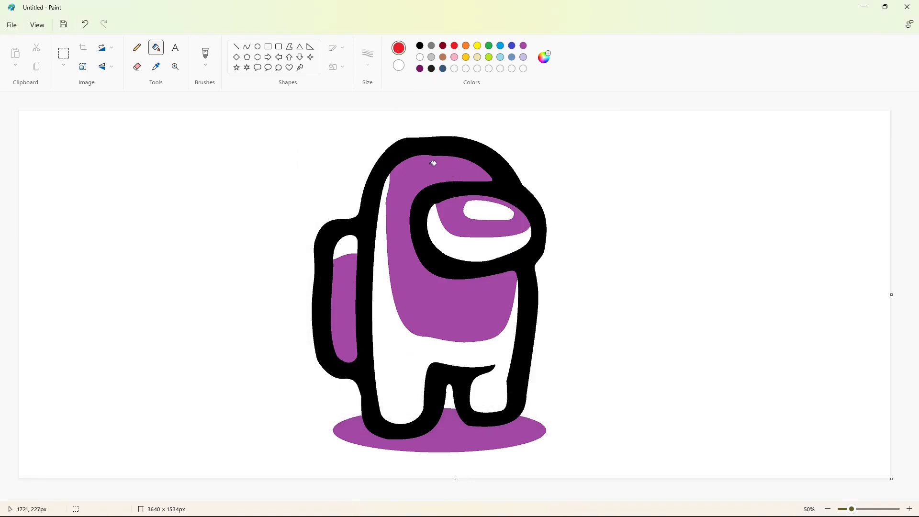
# Fill the upper body area and the top of the backpack with red.
pyautogui.click(434, 163)
pyautogui.click(349, 246)
# Fill the lower body and the lower part of the backpack with the custom dark purple.
pyautogui.click(420, 68)
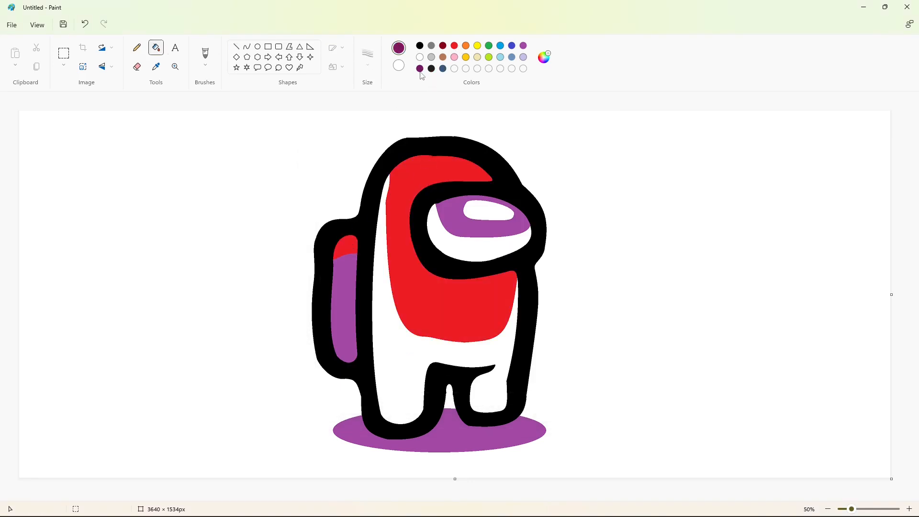
pyautogui.click(386, 334)
pyautogui.click(353, 294)
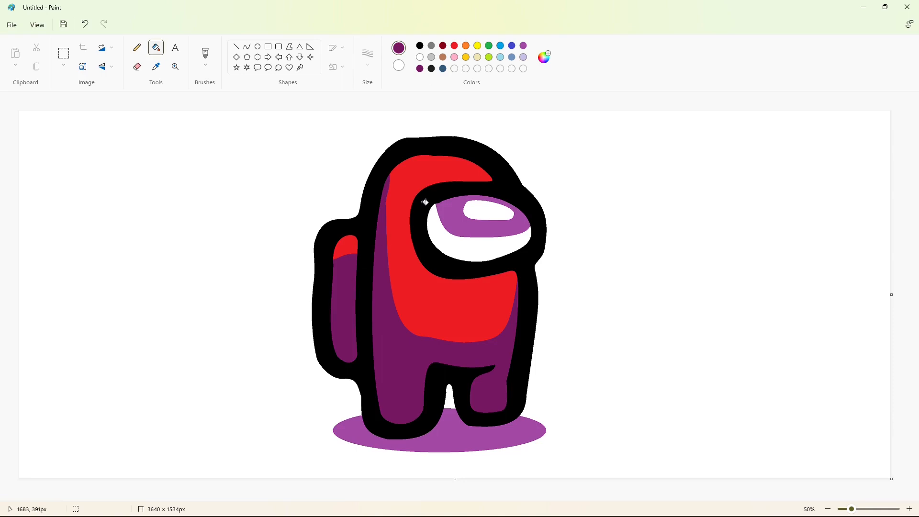
# Create the plum custom colour #85195A, starting from red, and fill the body and backpack shading areas with it.
pyautogui.click(544, 57)
pyautogui.click(454, 45)
pyautogui.click(545, 57)
pyautogui.moveTo(492, 162); pyautogui.dragTo(492, 210)
pyautogui.click(439, 174)
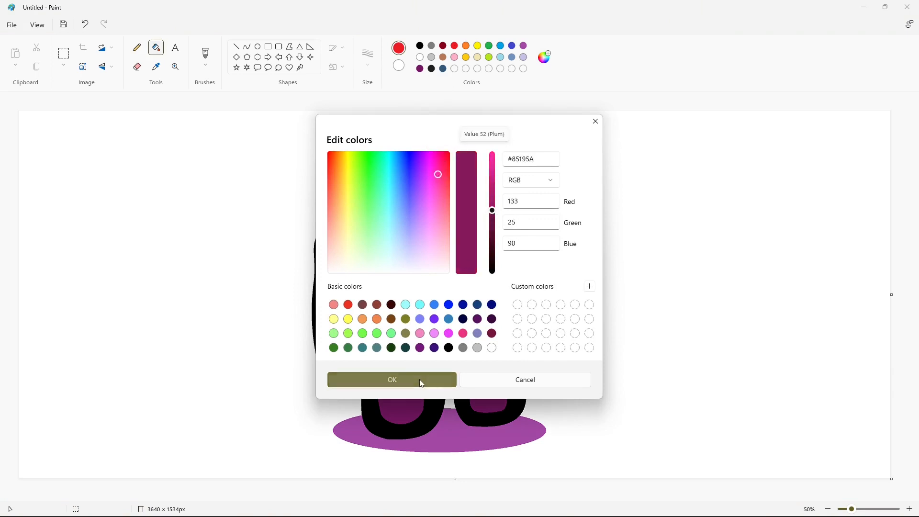
pyautogui.click(421, 382)
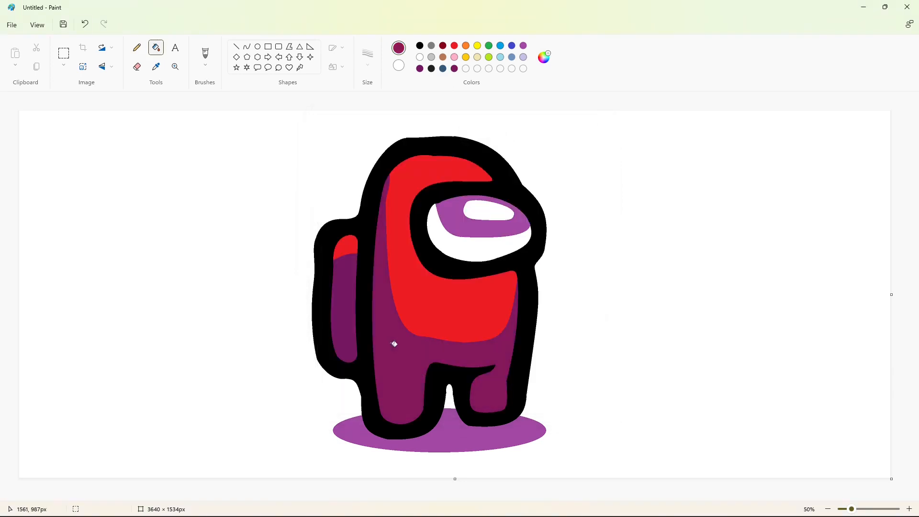
# Fill the lower part of the visor with the custom dark blue and its upper part with light blue.
pyautogui.click(444, 68)
pyautogui.click(479, 250)
pyautogui.click(501, 57)
pyautogui.click(495, 227)
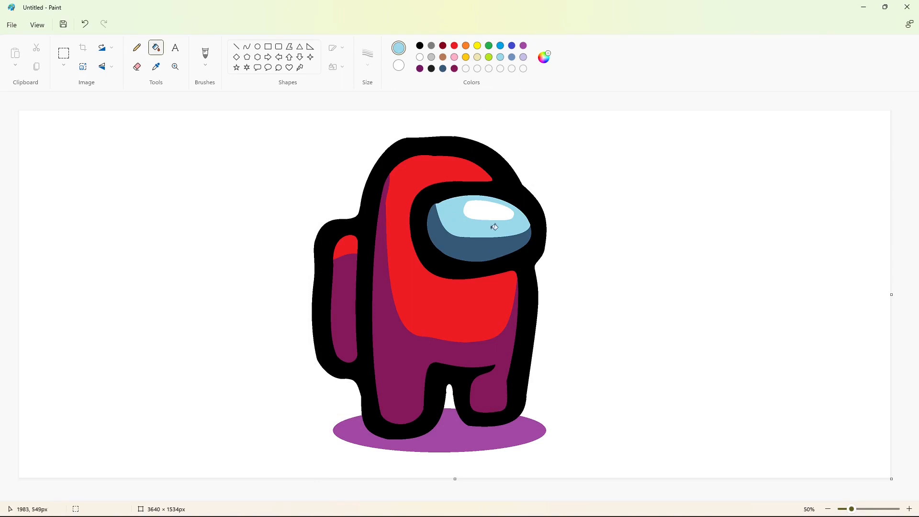
# Fill the ground shadow with #1F1F1F, and recolour it with a new, slightly lighter dark gray custom colour.
pyautogui.click(431, 69)
pyautogui.click(453, 431)
pyautogui.click(545, 57)
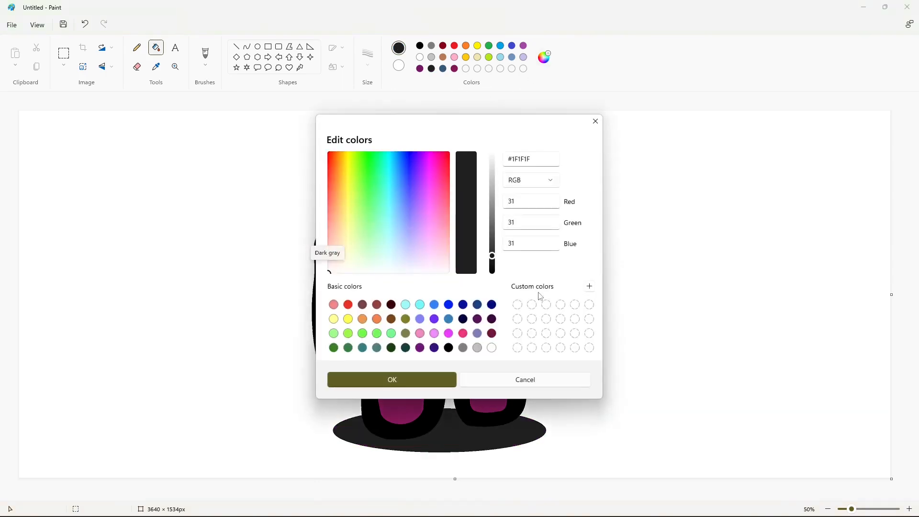
pyautogui.click(493, 243)
pyautogui.click(392, 380)
pyautogui.click(449, 432)
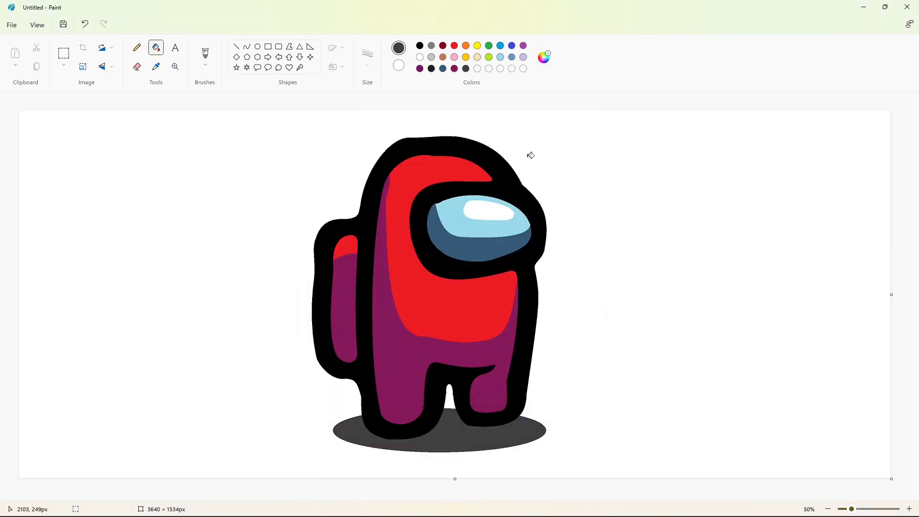